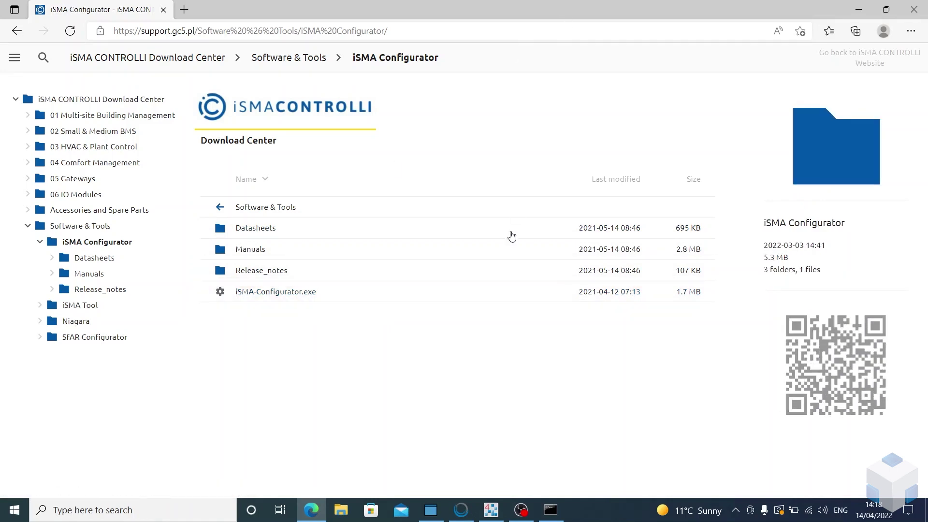
Connect iSMA Configurator online to the USB-attached MG-IP module
{"action": "left_click", "coordinate": [462, 511]}
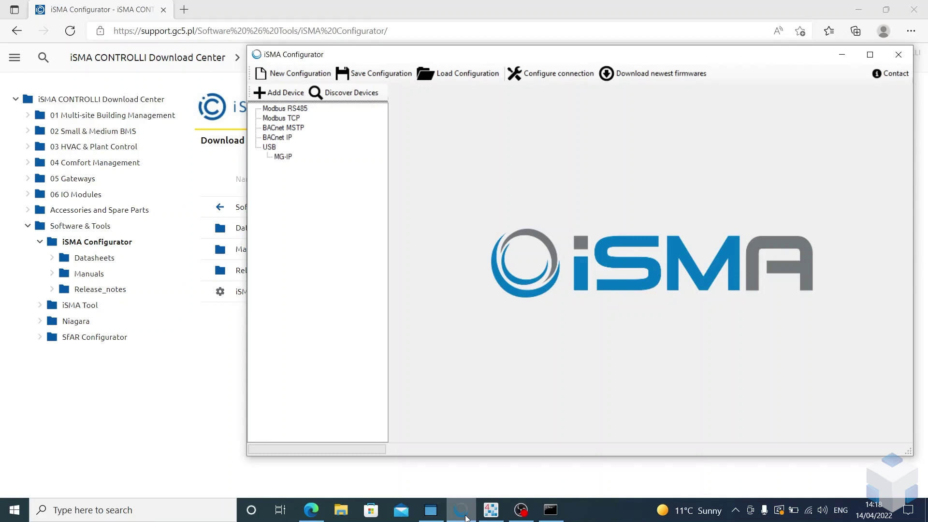
{"action": "left_click", "coordinate": [284, 156]}
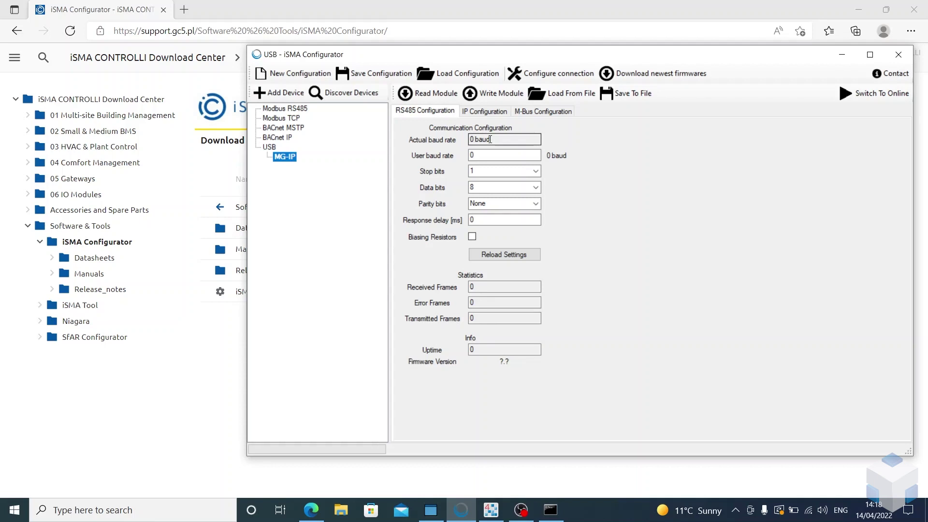
{"action": "left_click", "coordinate": [874, 93]}
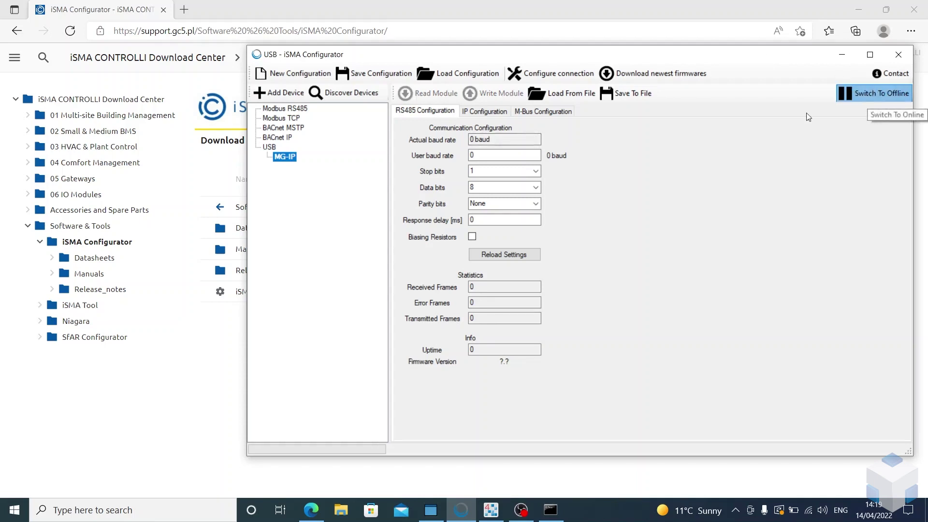
Set the MG-IP user baud rate to 115200 and reload the module settings
{"action": "double_click", "coordinate": [513, 156]}
{"action": "type", "text": "115200"}
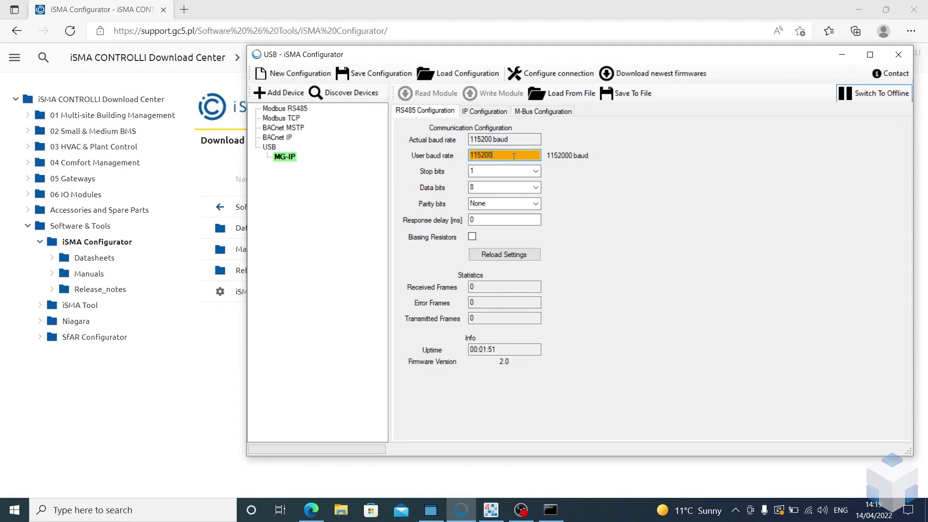
{"action": "key", "text": "BackSpace"}
{"action": "key", "text": "Return"}
{"action": "left_click", "coordinate": [533, 255]}
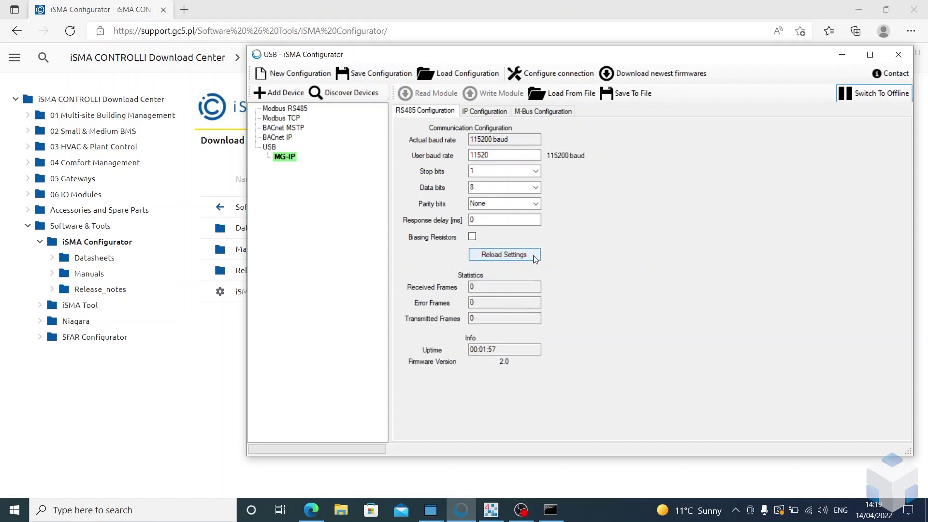
Change the MG-IP IP address to 10.225.10.53 and gateway to 10.225.10.1, then reload settings
{"action": "left_click", "coordinate": [471, 114]}
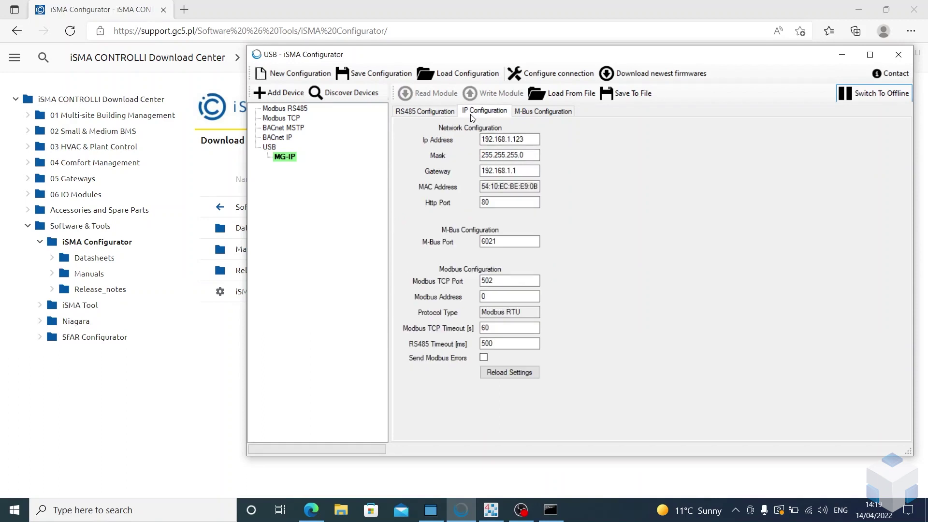
{"action": "double_click", "coordinate": [531, 141]}
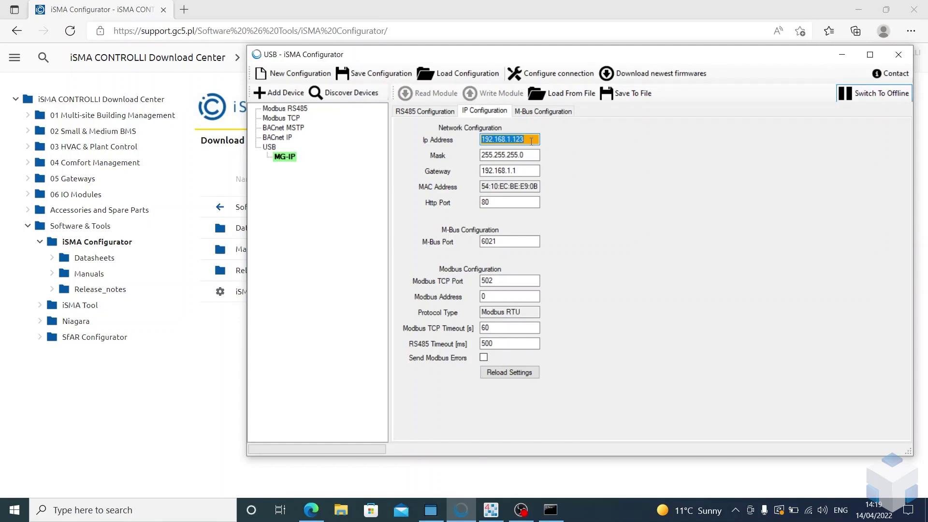
{"action": "type", "text": "10.225.10.53"}
{"action": "key", "text": "Tab"}
{"action": "key", "text": "Tab"}
{"action": "type", "text": "10"}
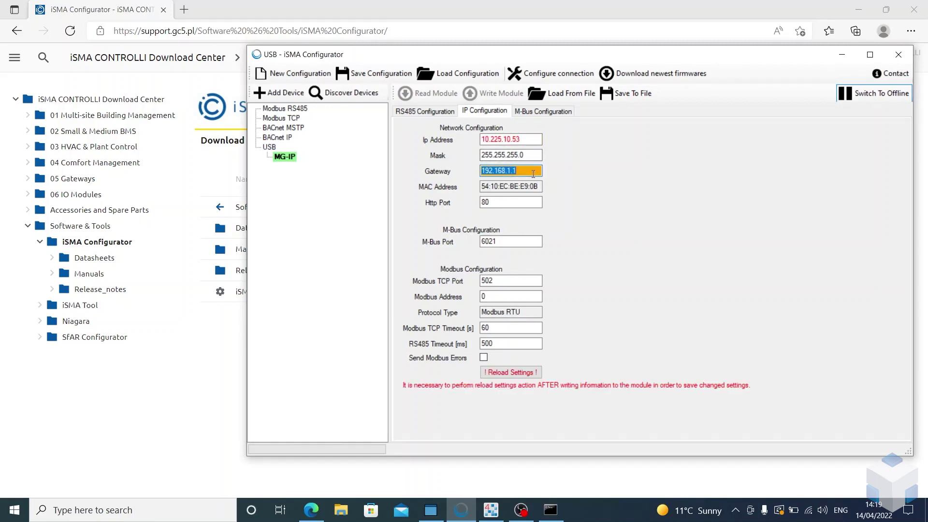
{"action": "type", "text": ".225.10.5"}
{"action": "key", "text": "BackSpace"}
{"action": "type", "text": "1"}
{"action": "key", "text": "Return"}
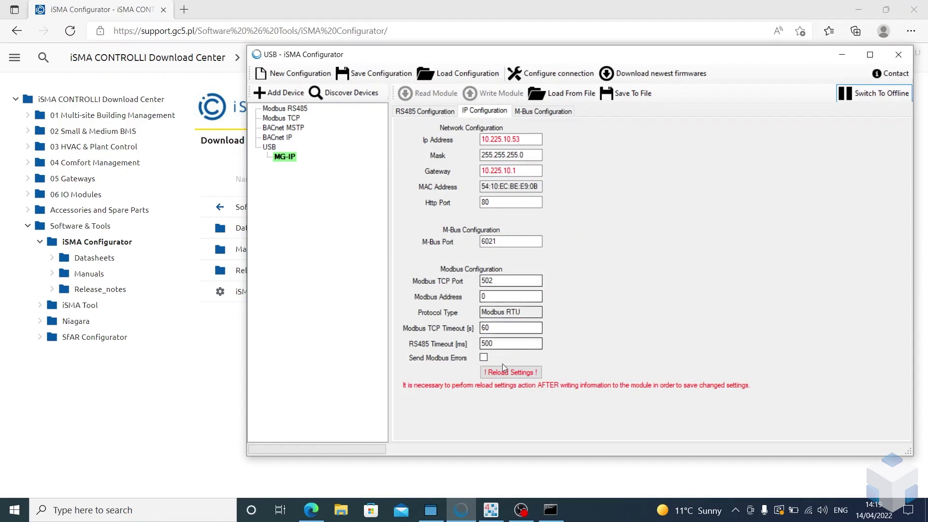
{"action": "left_click", "coordinate": [506, 373]}
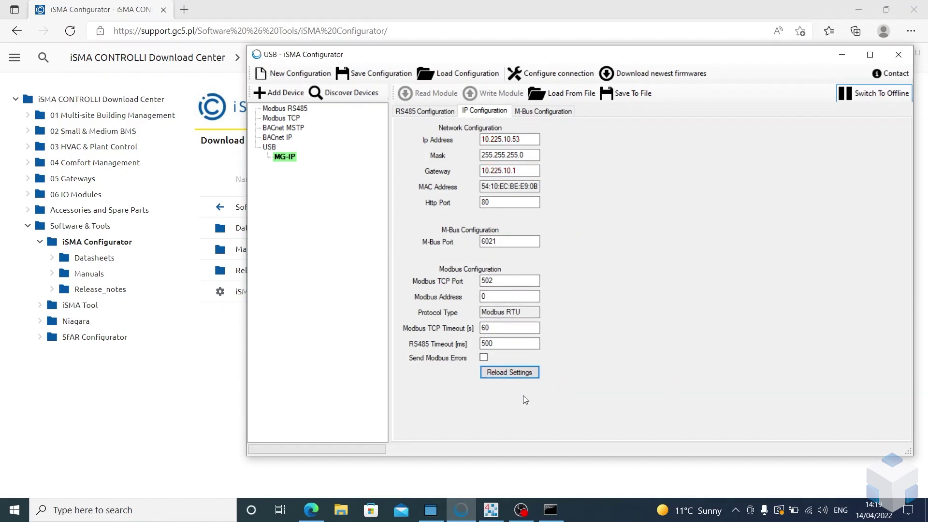
Ping 10.225.10.53 from Command Prompt and confirm 4/4 replies with 0% loss
{"action": "left_click", "coordinate": [552, 513]}
{"action": "type", "text": "pi"}
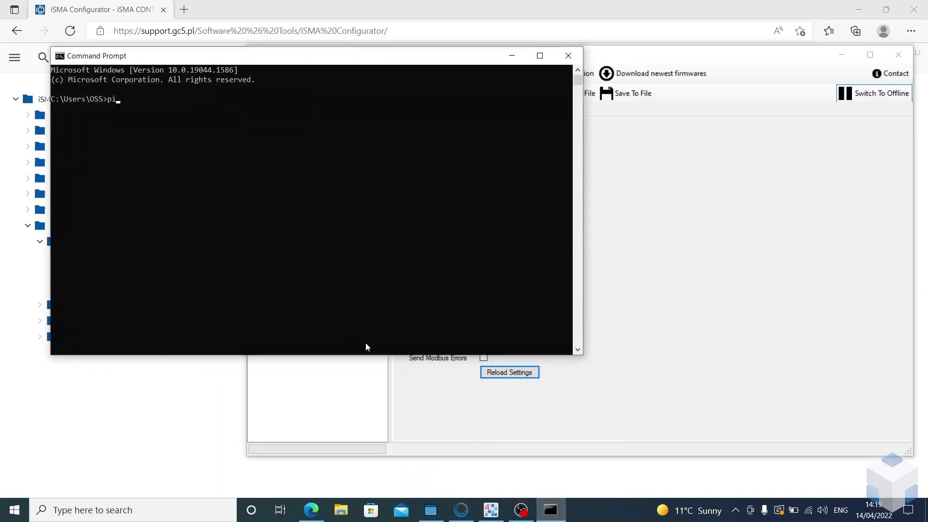
{"action": "type", "text": "ng 10.225.10.53"}
{"action": "key", "text": "Return"}
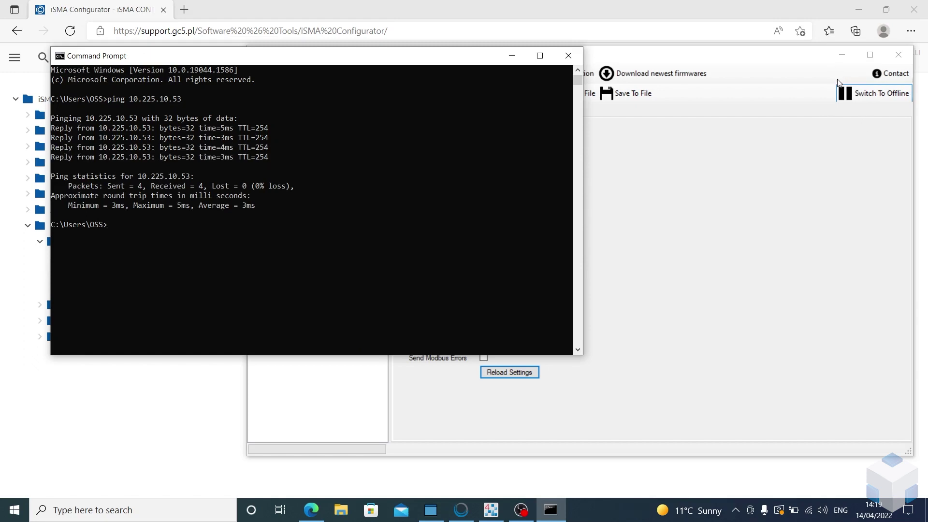
{"action": "left_click", "coordinate": [498, 516]}
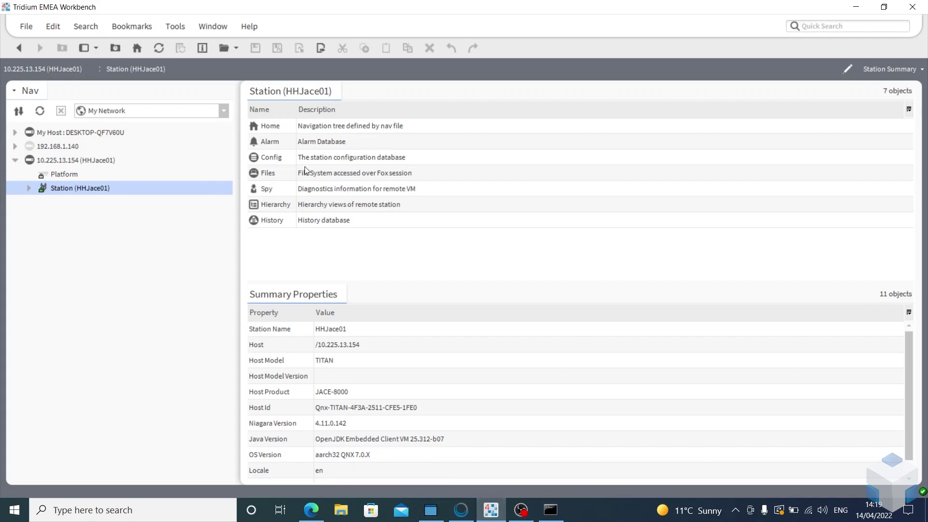
In the station's Drivers, add one Modbus Tcp Gateway network named MG-IP
{"action": "double_click", "coordinate": [286, 157]}
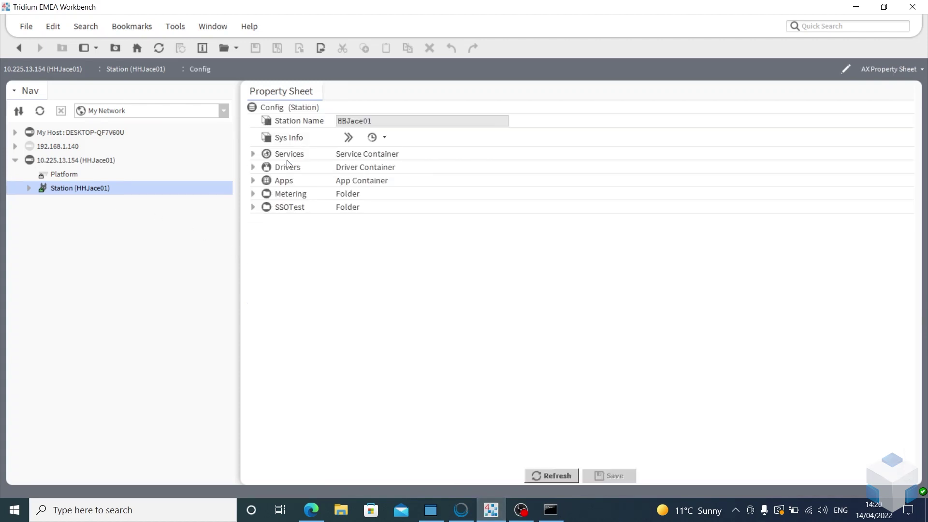
{"action": "double_click", "coordinate": [287, 169]}
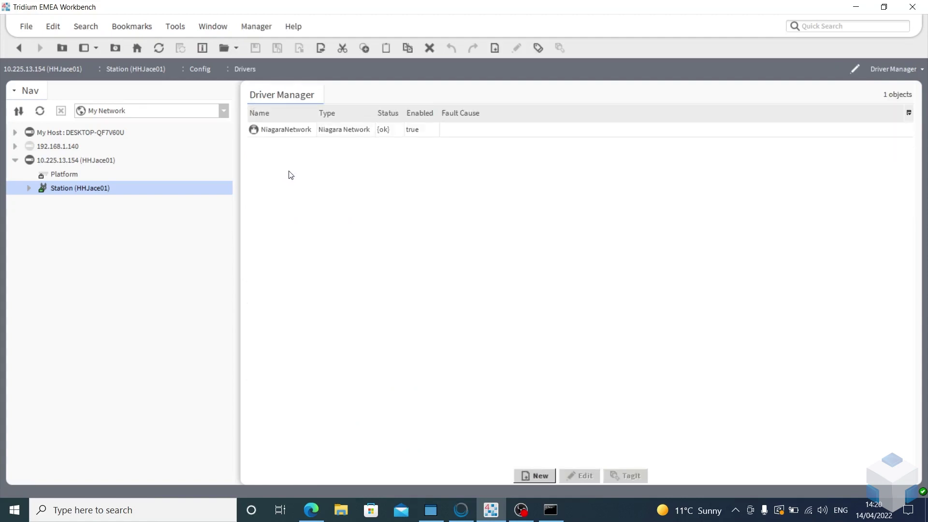
{"action": "left_click", "coordinate": [542, 479]}
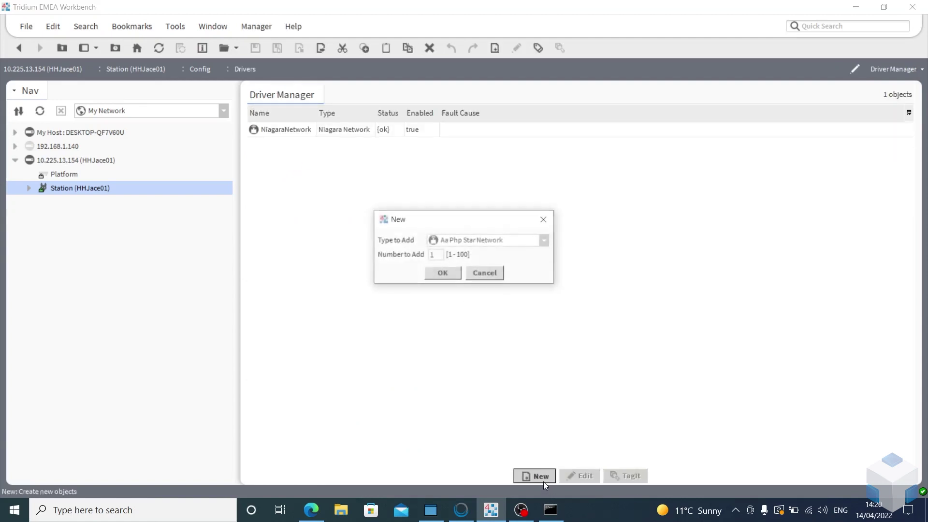
{"action": "left_click", "coordinate": [466, 246]}
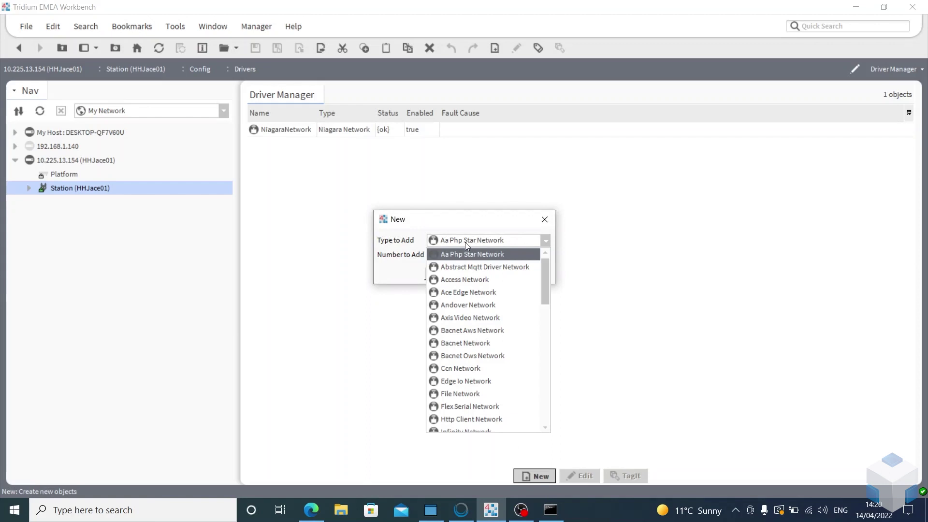
{"action": "type", "text": "mo"}
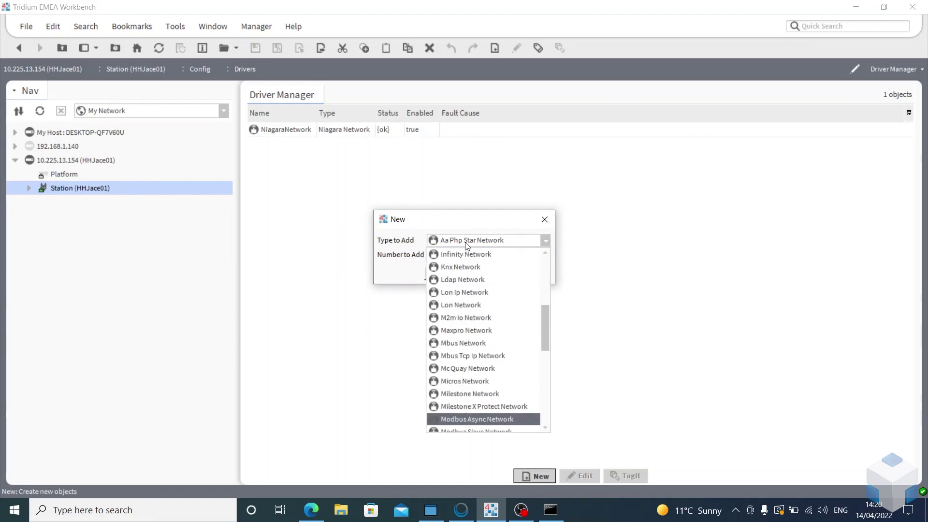
{"action": "key", "text": "Down"}
{"action": "key", "text": "Down"}
{"action": "key", "text": "Return"}
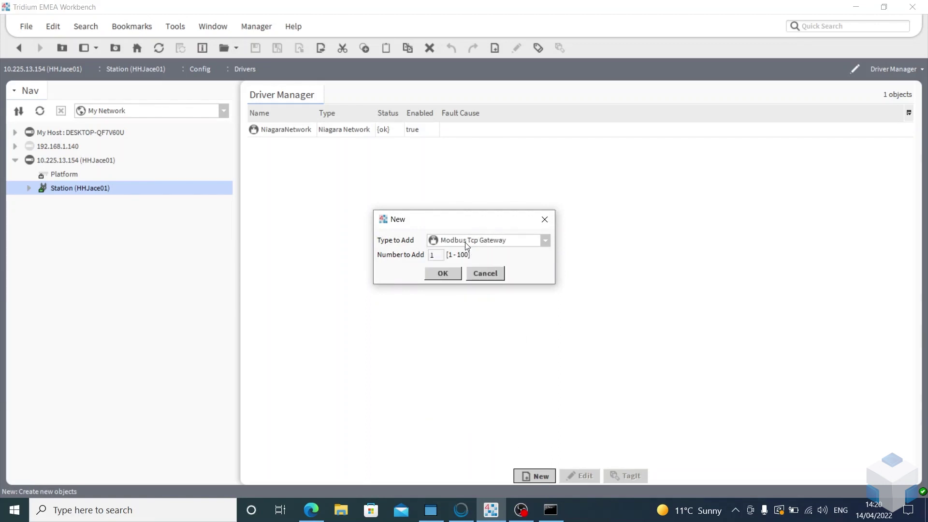
{"action": "left_click", "coordinate": [442, 274]}
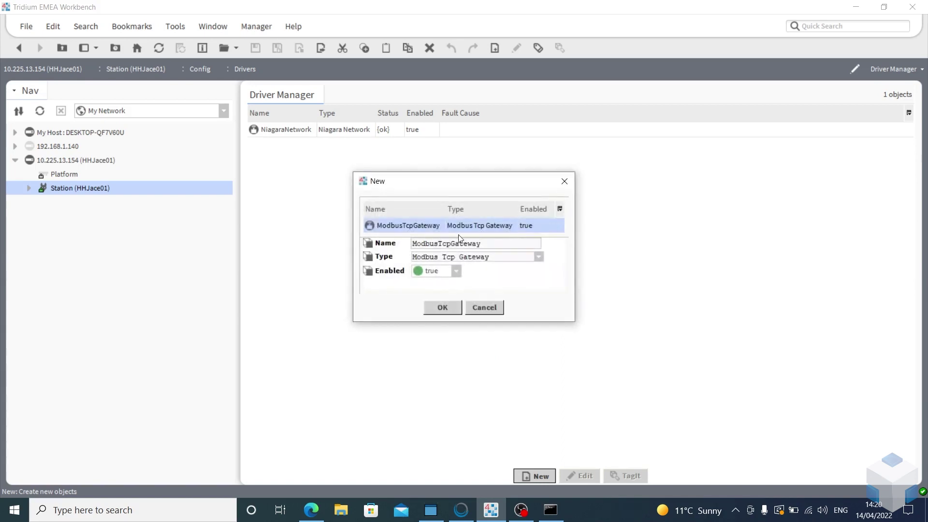
{"action": "left_click_drag", "start_coordinate": [480, 243], "coordinate": [353, 253]}
{"action": "type", "text": "MG-"}
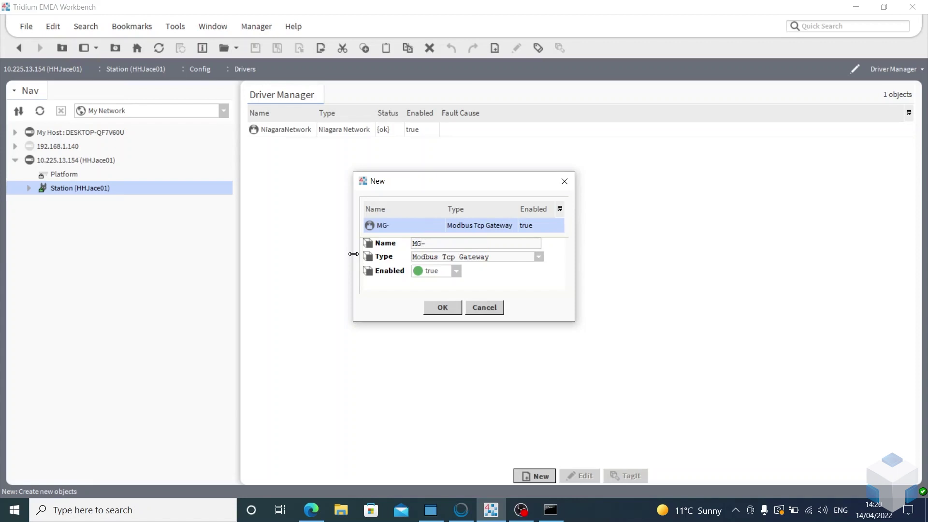
{"action": "type", "text": "IP"}
{"action": "left_click", "coordinate": [455, 309]}
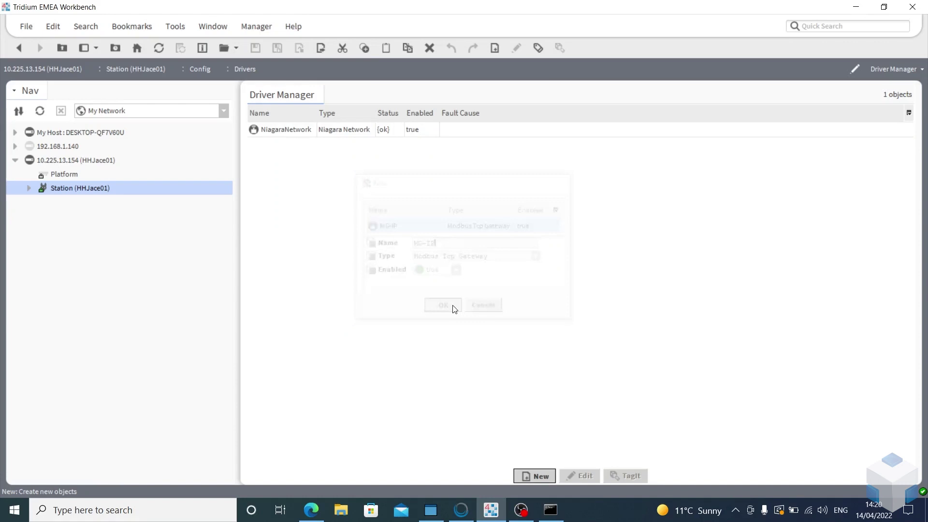
Enter Ip Address 10.225.10.53 on the MG-IP gateway's AX Property Sheet and save it
{"action": "double_click", "coordinate": [358, 147]}
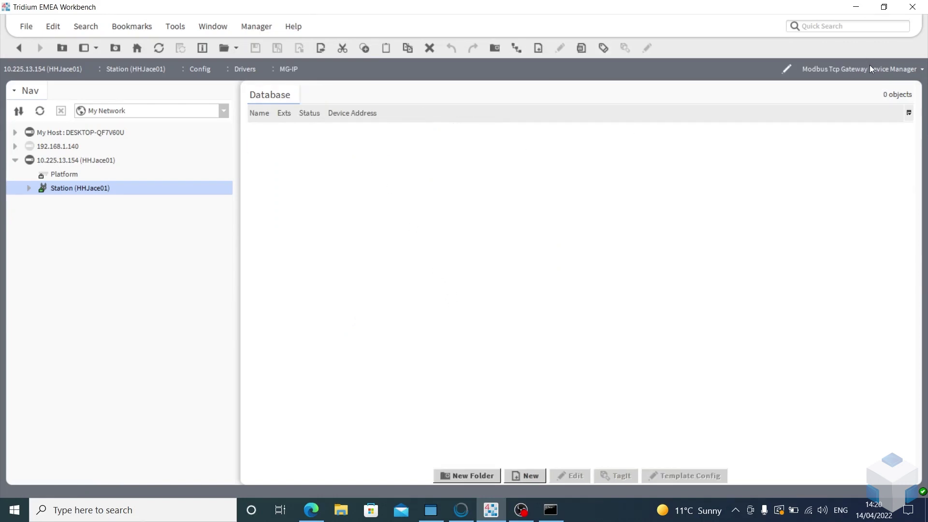
{"action": "left_click", "coordinate": [869, 66]}
{"action": "left_click", "coordinate": [862, 99]}
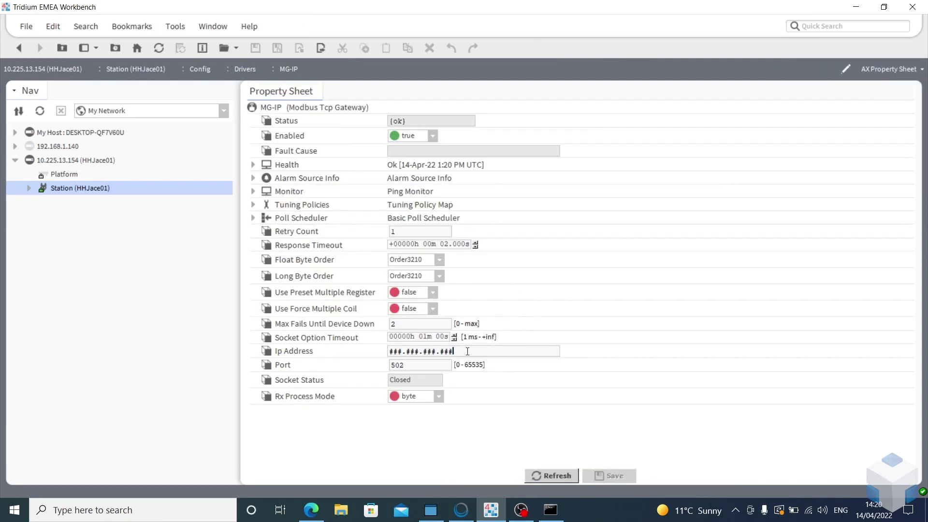
{"action": "left_click_drag", "start_coordinate": [467, 351], "coordinate": [296, 356]}
{"action": "type", "text": "10.22"}
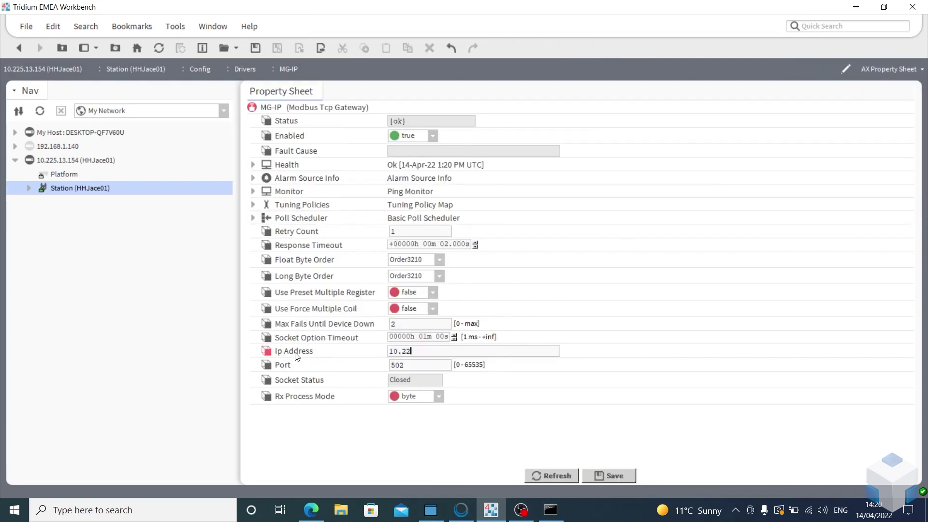
{"action": "type", "text": "5.10.53"}
{"action": "key", "text": "Return"}
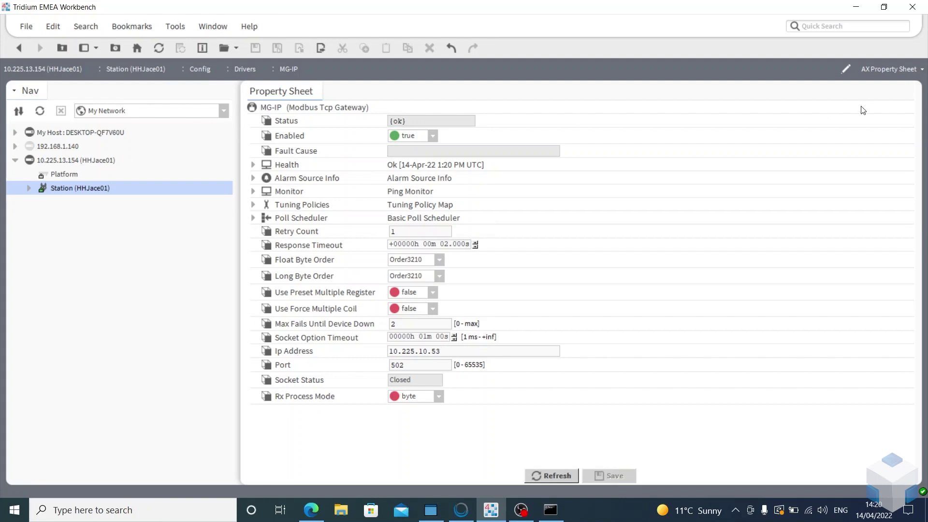
{"action": "left_click", "coordinate": [876, 67]}
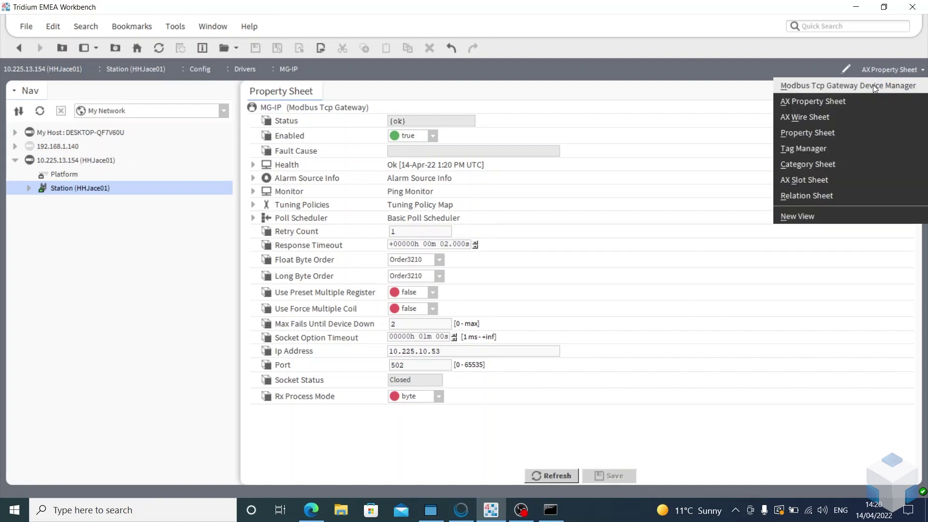
Create Device11 at device address 11 under MG-IP, with Modbus ping address 30002
{"action": "left_click", "coordinate": [872, 87]}
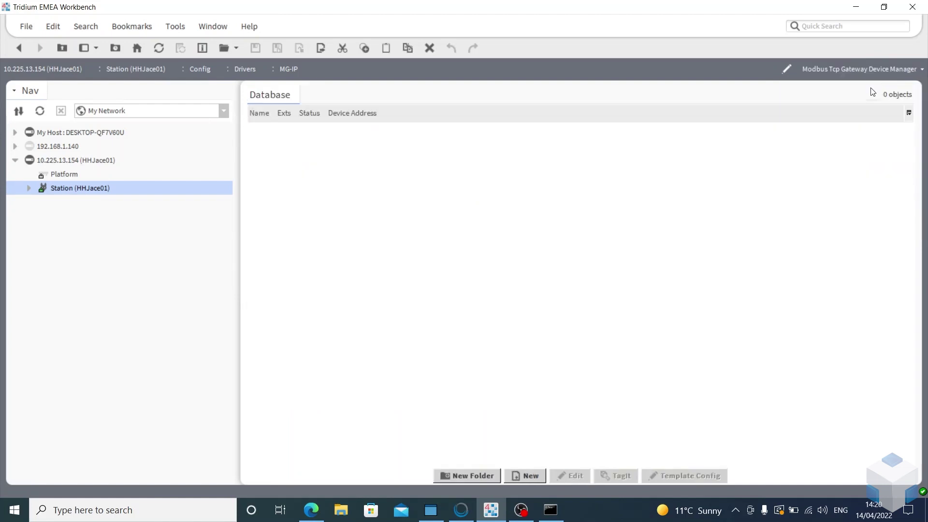
{"action": "left_click", "coordinate": [518, 476]}
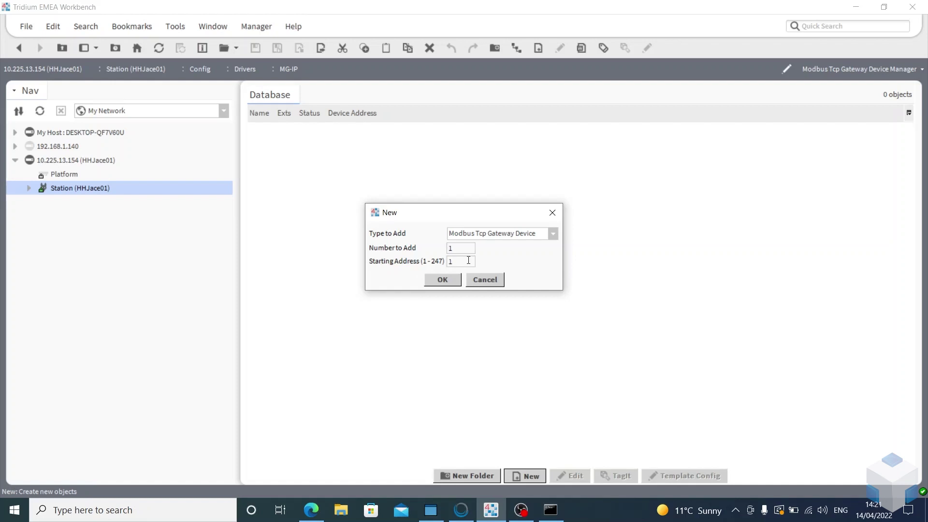
{"action": "type", "text": "1"}
{"action": "left_click", "coordinate": [452, 281]}
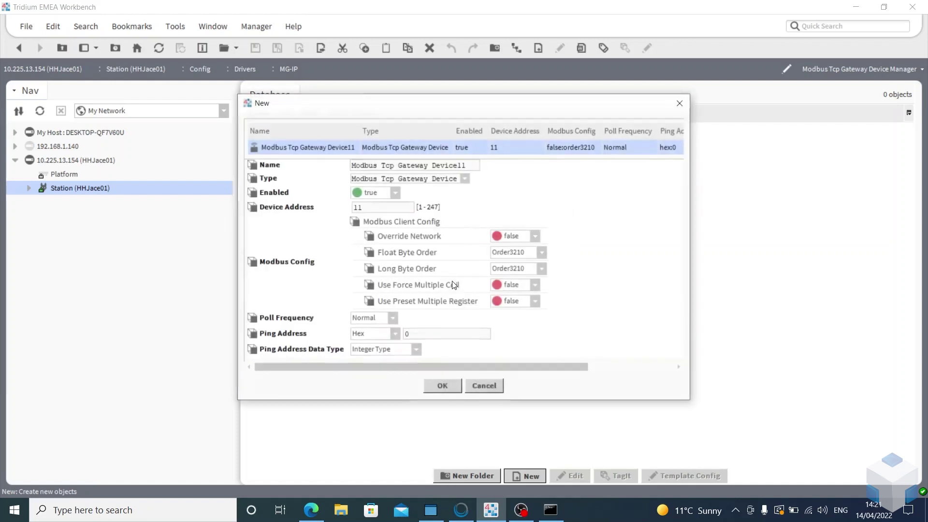
{"action": "left_click", "coordinate": [391, 334]}
{"action": "left_click", "coordinate": [379, 373]}
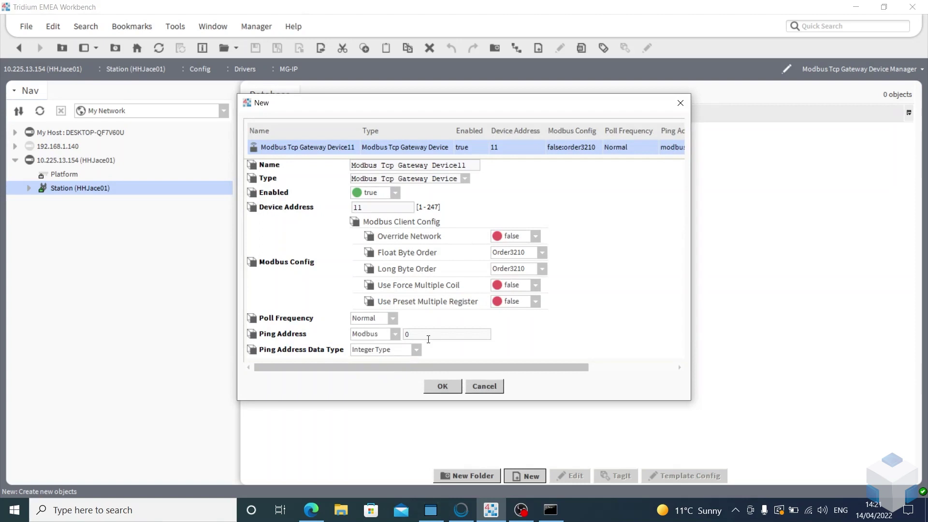
{"action": "key", "text": "BackSpace"}
{"action": "type", "text": "30002"}
{"action": "left_click", "coordinate": [442, 385]}
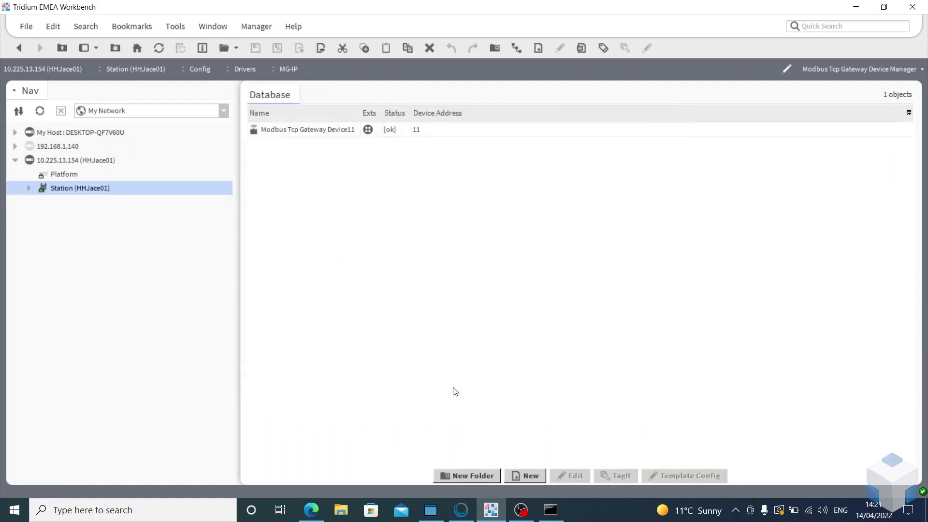
Add a Numeric Point to Device11 with Modbus starting address 30072
{"action": "left_click", "coordinate": [368, 130]}
{"action": "left_click", "coordinate": [368, 129]}
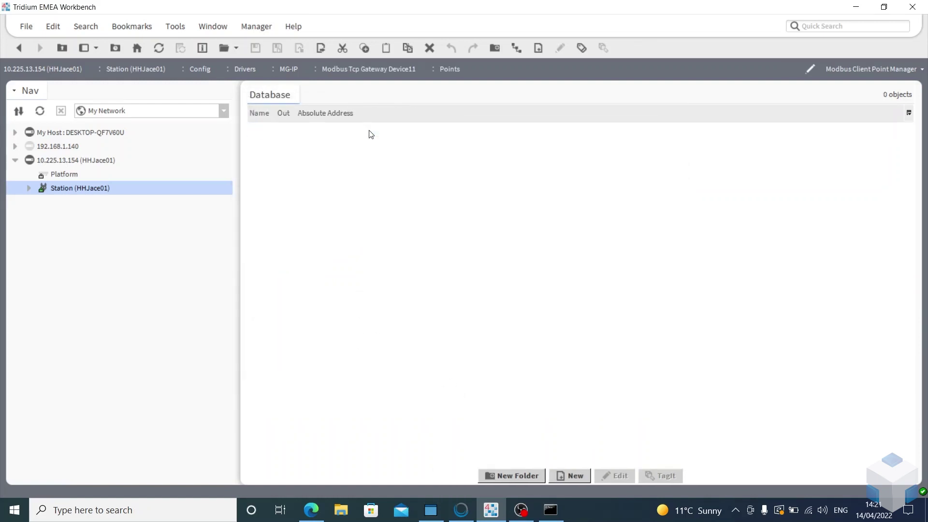
{"action": "left_click", "coordinate": [567, 477]}
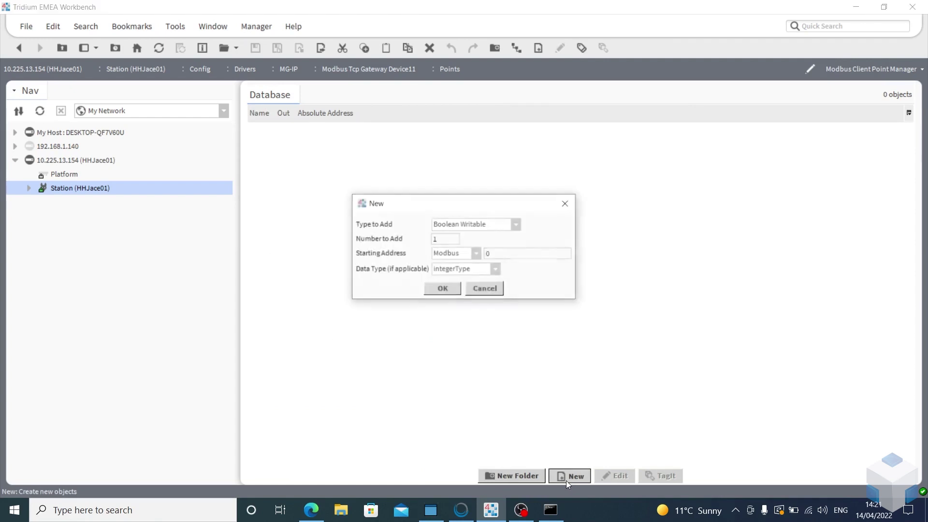
{"action": "left_click", "coordinate": [492, 227]}
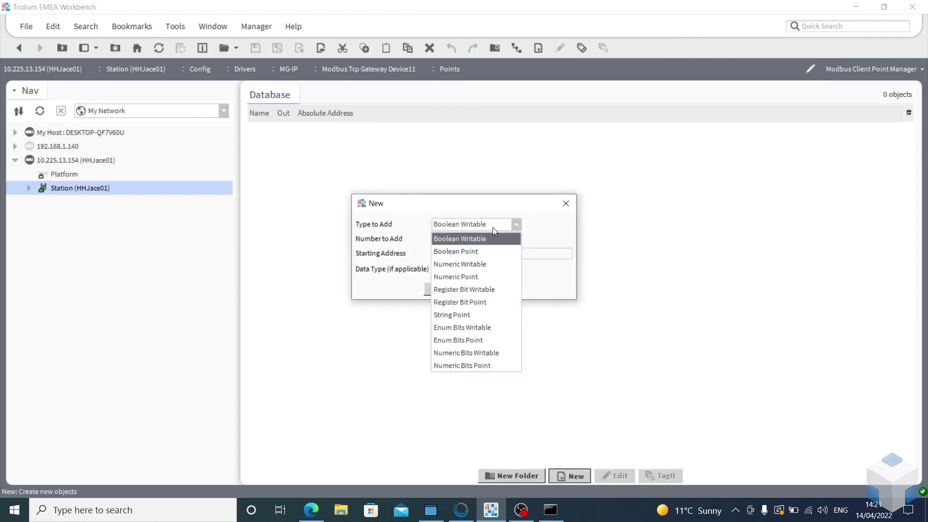
{"action": "left_click", "coordinate": [480, 277]}
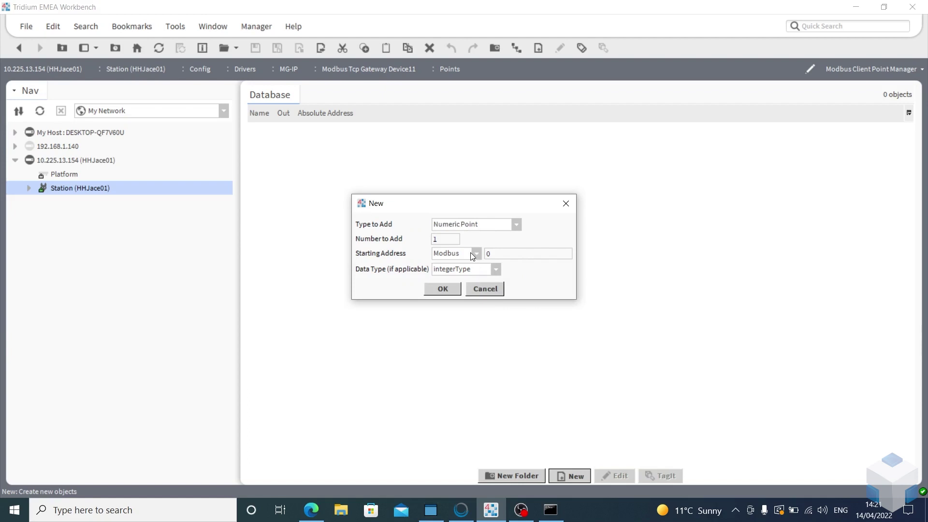
{"action": "left_click", "coordinate": [495, 252]}
{"action": "key", "text": "BackSpace"}
{"action": "type", "text": "30072"}
{"action": "key", "text": "Return"}
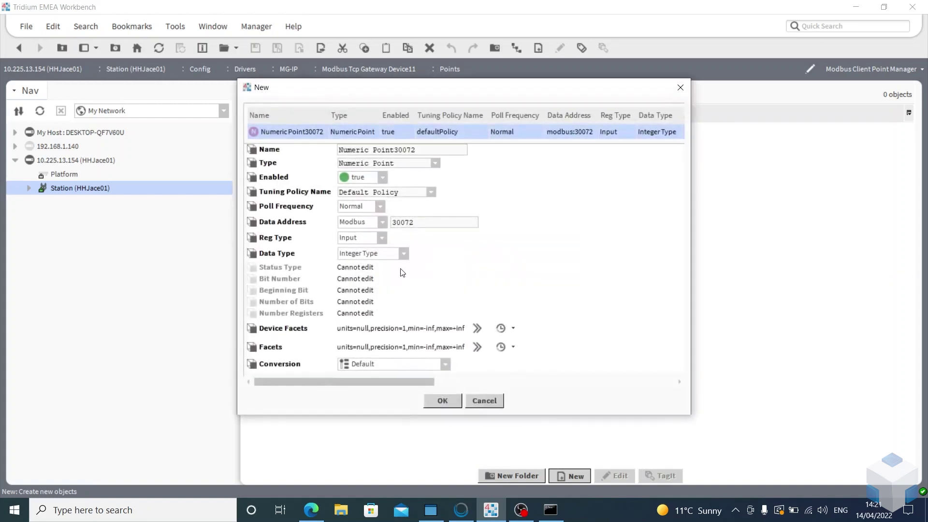
{"action": "left_click", "coordinate": [442, 400]}
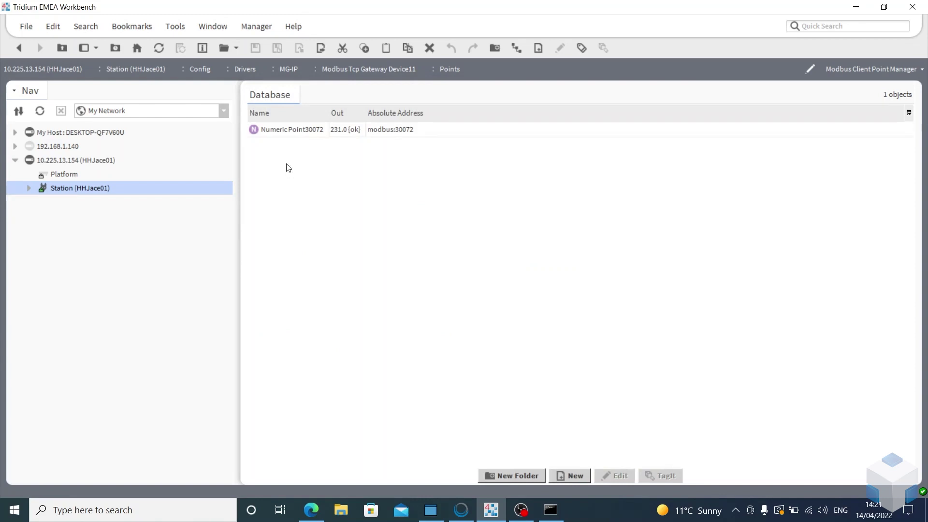
Give NumericPoint30072 a Linear conversion with scale 0.1
{"action": "double_click", "coordinate": [336, 129]}
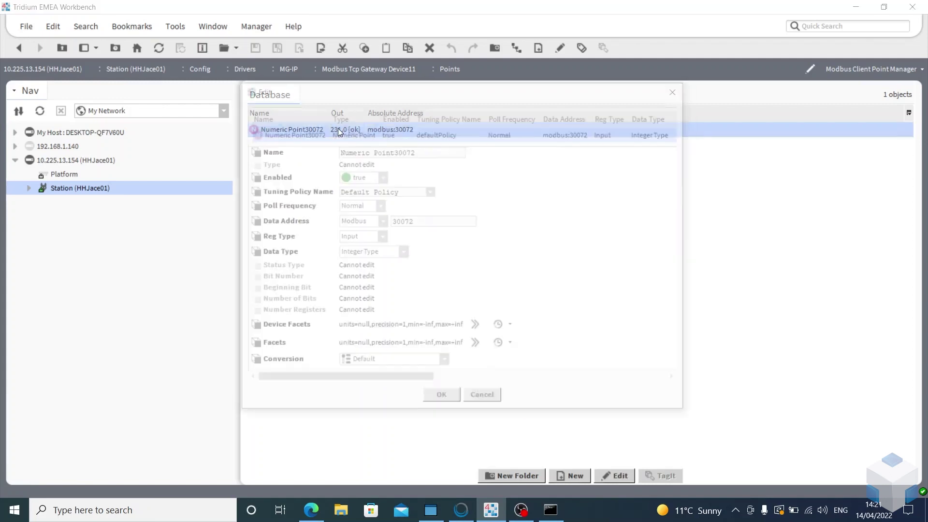
{"action": "left_click", "coordinate": [437, 366]}
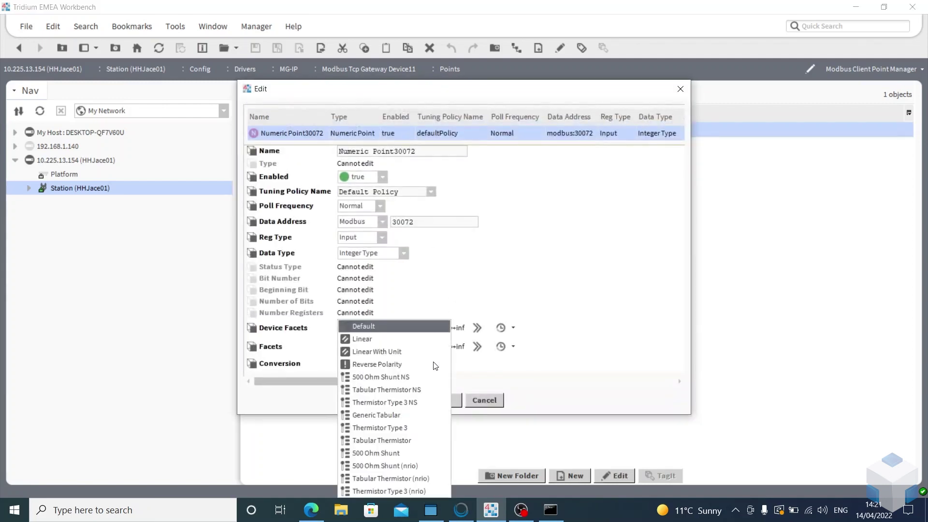
{"action": "left_click", "coordinate": [426, 342]}
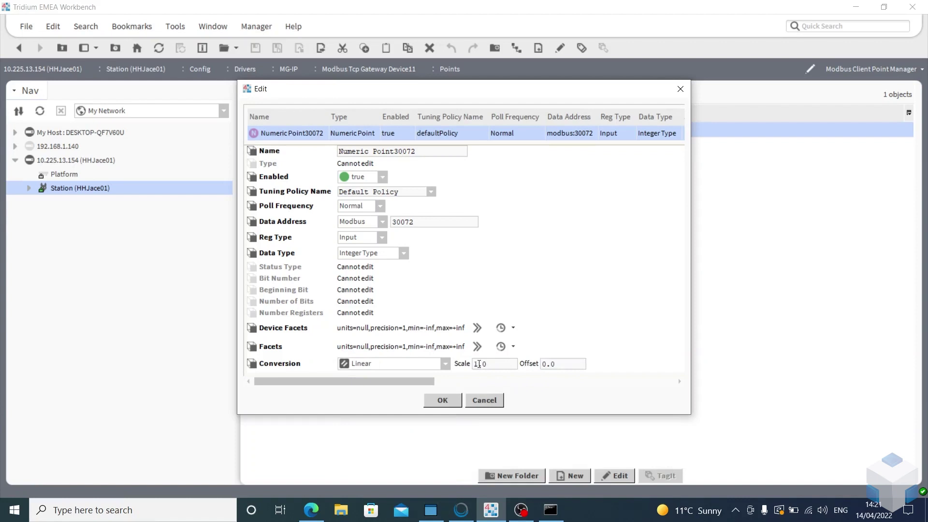
{"action": "double_click", "coordinate": [479, 363]}
{"action": "type", "text": "0.0"}
{"action": "key", "text": "BackSpace"}
{"action": "type", "text": "1"}
{"action": "left_click", "coordinate": [441, 404]}
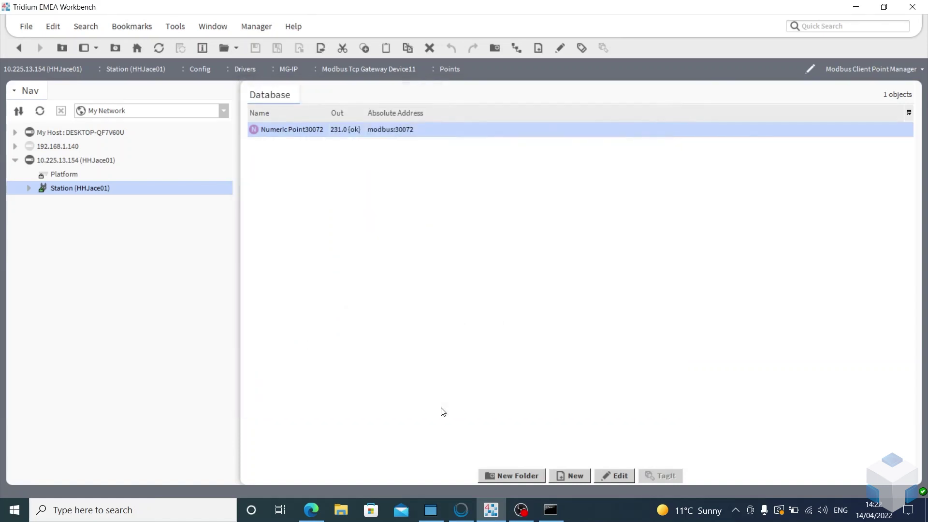